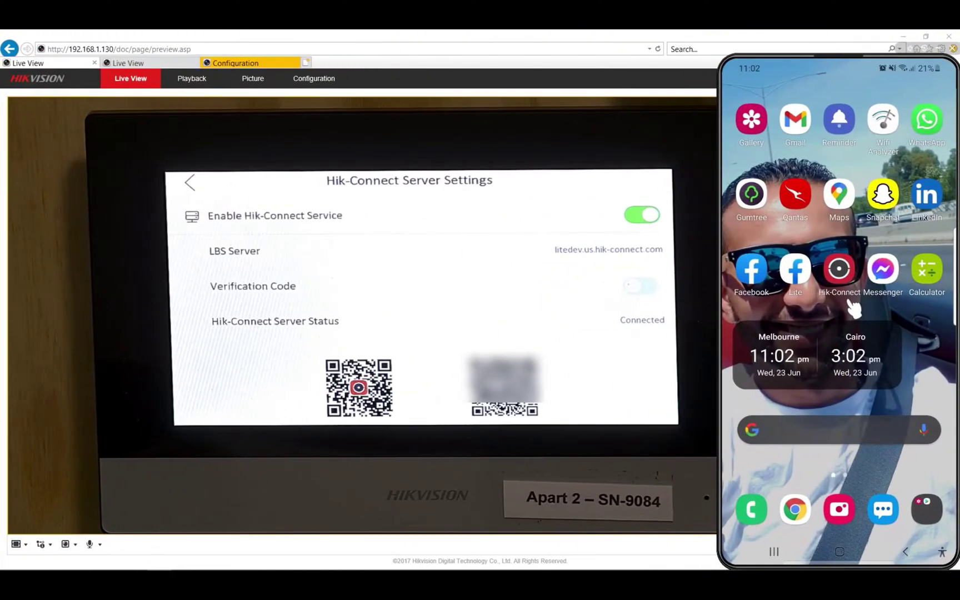
- Launch the Hik-Connect app while the indoor station's Hik-Connect service shows Connected
click(850, 301)
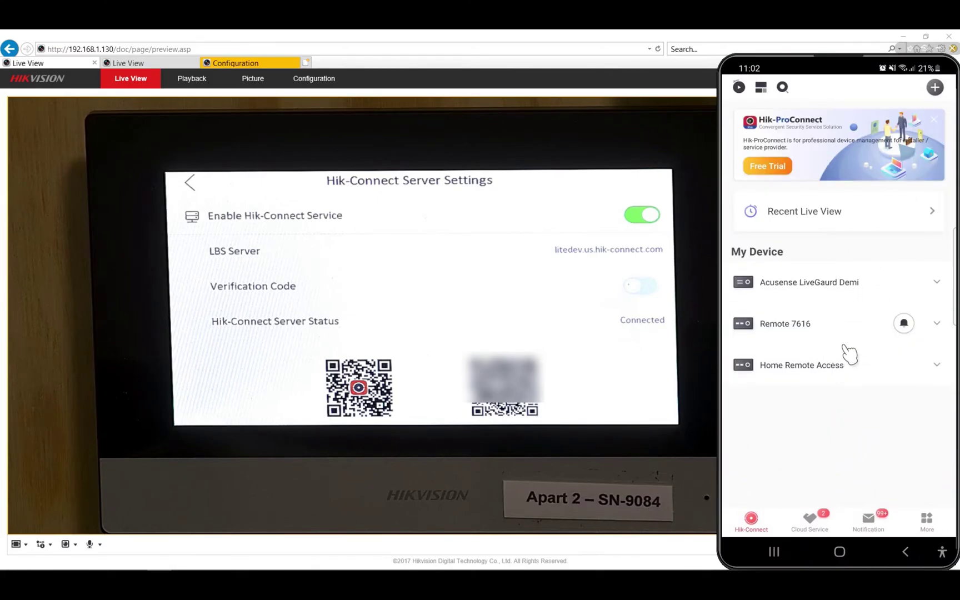
- Bring up the add-device options and start scanning the indoor station's QR code
click(935, 88)
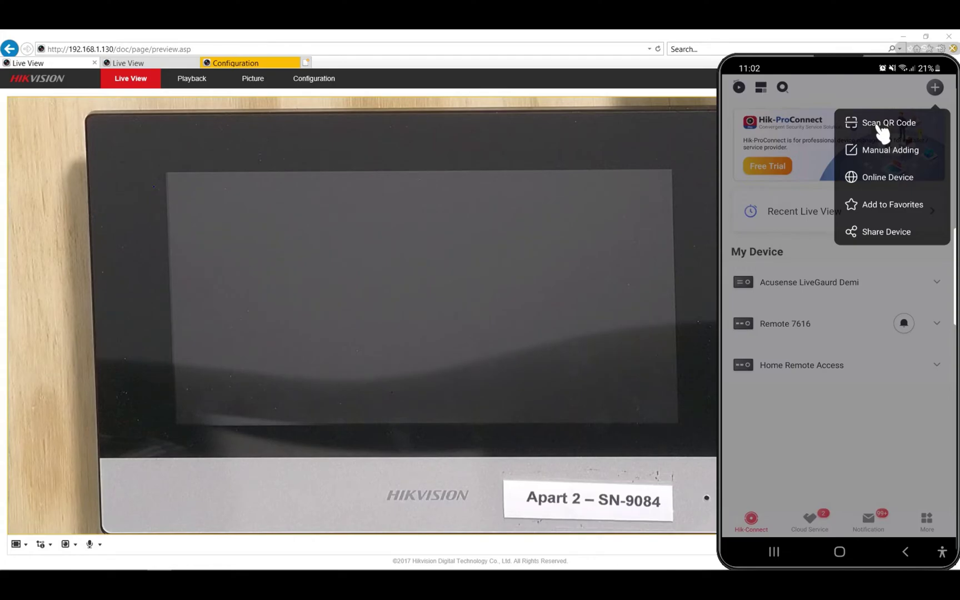
click(879, 128)
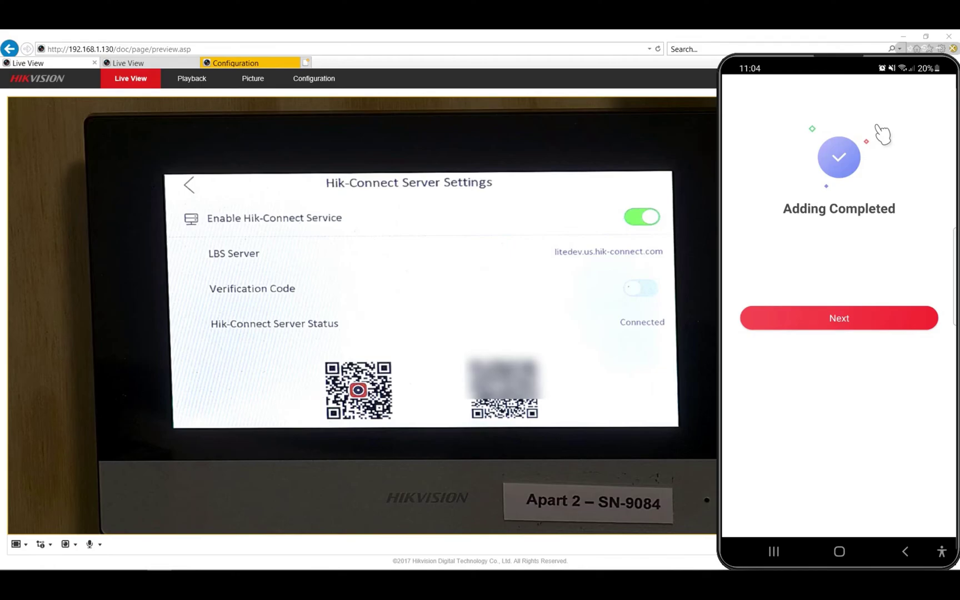
- Rename the new device's alias from DS-KH6320-WTE2(B) to 'Apart 2'
click(883, 134)
key(BackSpace)
key(BackSpace)
key(BackSpace)
text(Apart 2)
key(Return)
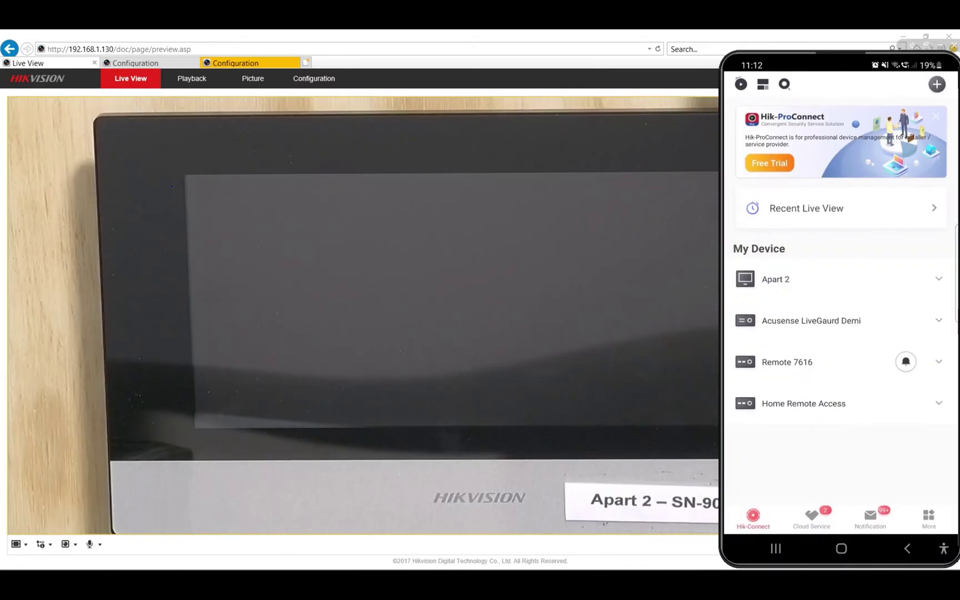
- Expand Apart 2 to reveal Main Door Station, from nvr and direct ipc
click(776, 279)
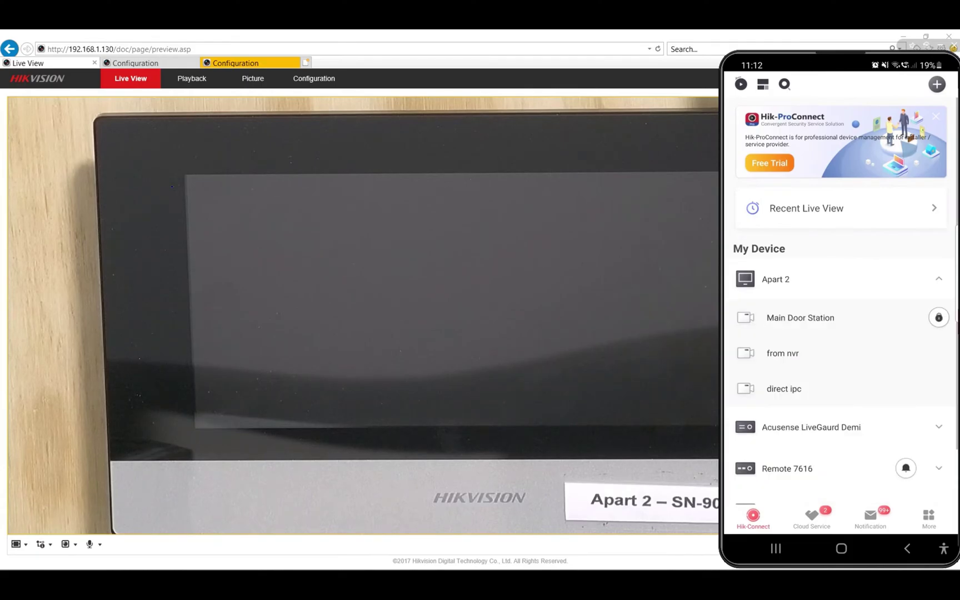